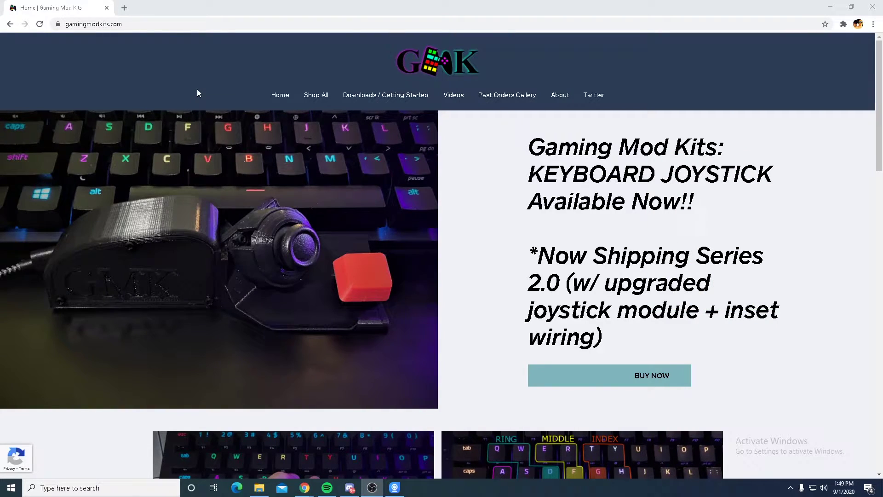
# Step: Go to the Gaming Mod Kits Downloads / Getting Started page and scroll through it
pyautogui.click(361, 95)
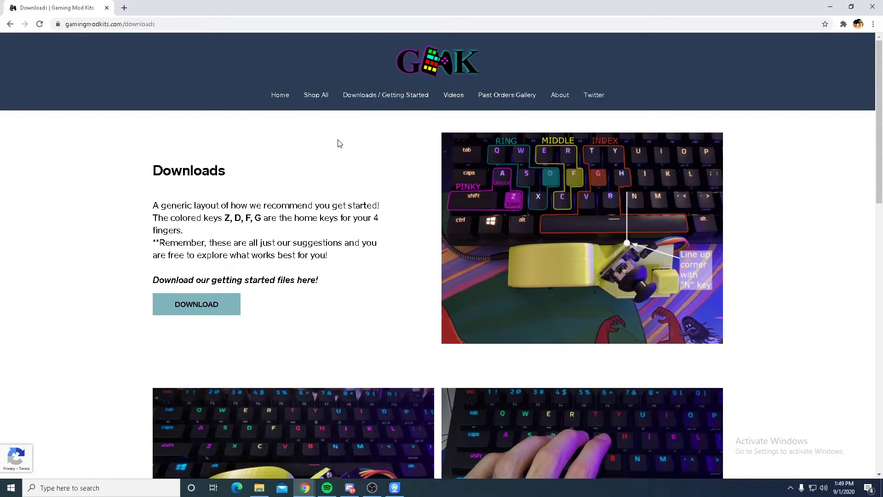
pyautogui.scroll(-15, 340, 144)
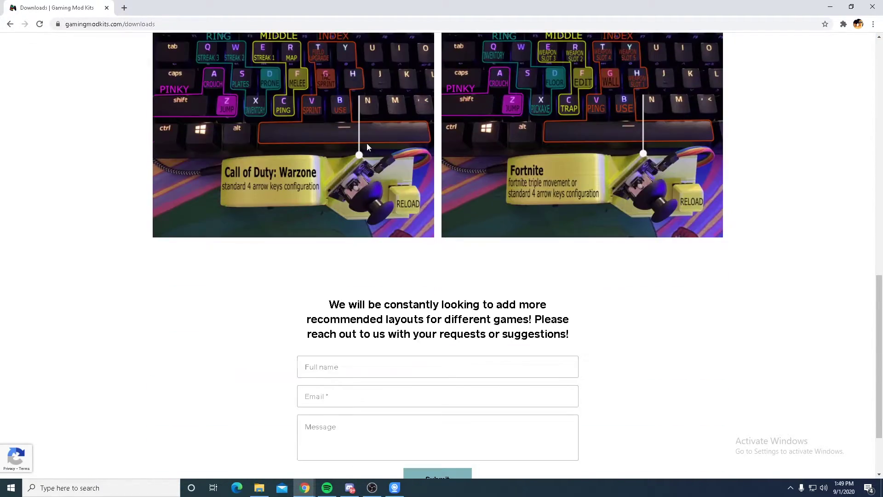
pyautogui.scroll(15, 367, 152)
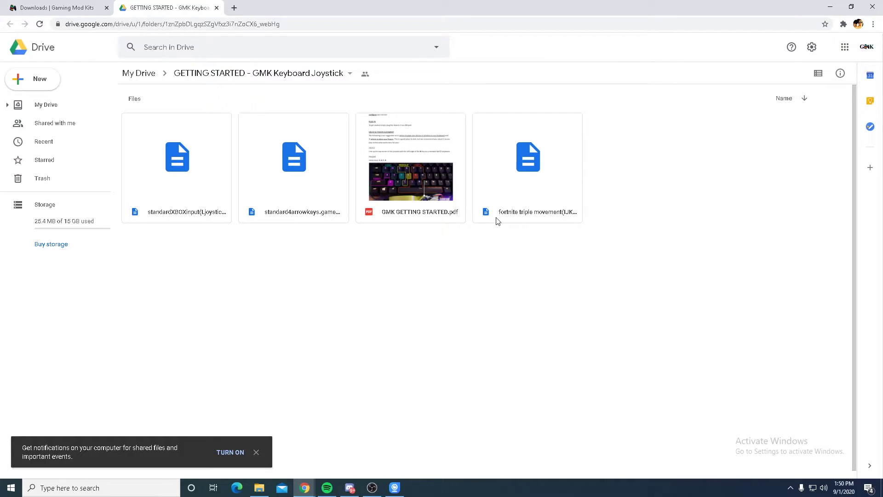
pyautogui.doubleClick(400, 180)
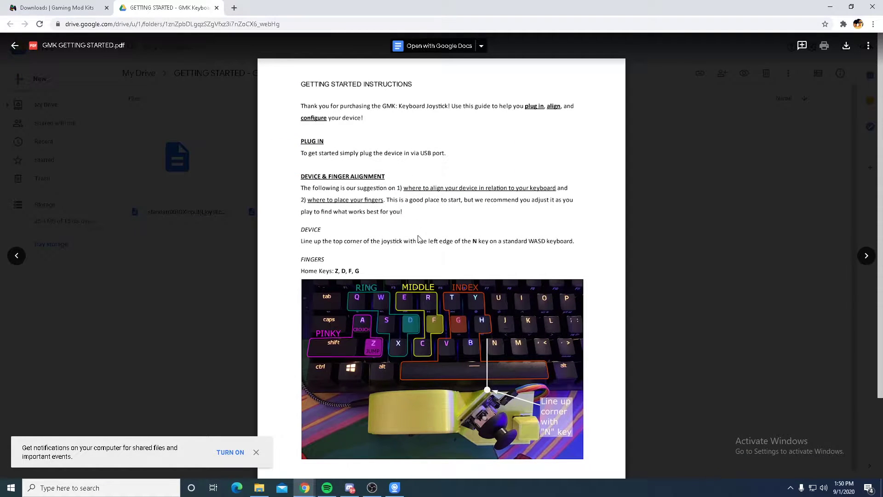
pyautogui.scroll(-8, 389, 343)
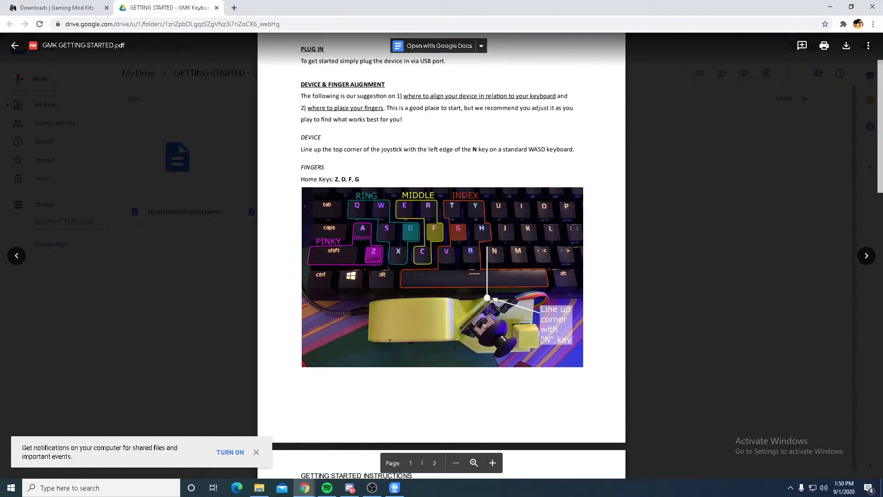
pyautogui.scroll(-2, 391, 331)
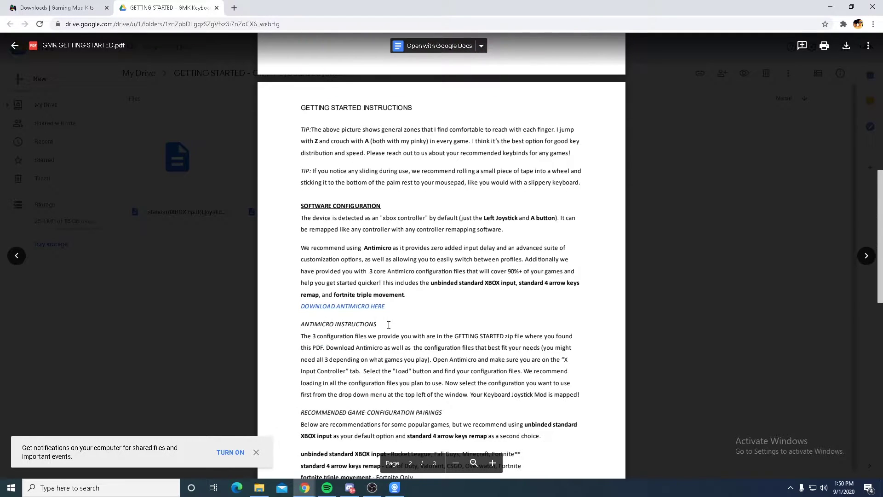
pyautogui.scroll(-10, 387, 295)
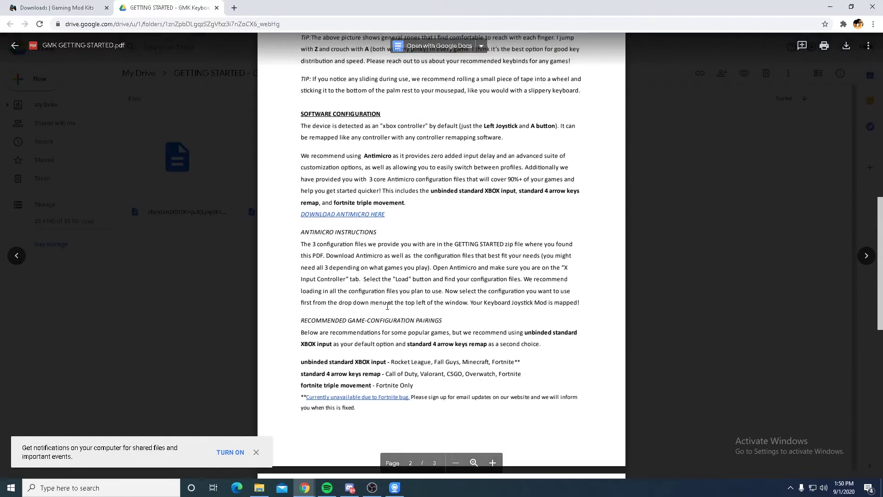
pyautogui.scroll(-1, 388, 306)
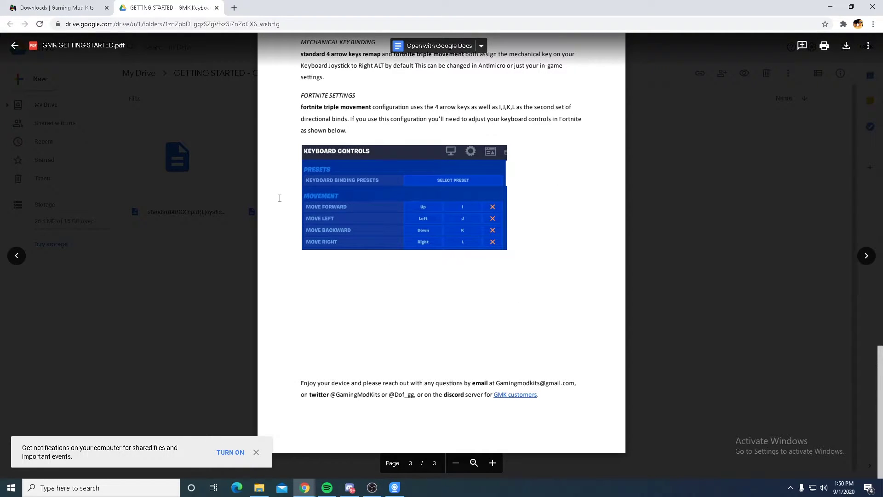
# Step: Download the standardXBOXinput, standard4arrowkeys and fortnite triple movement profile files from the Drive folder
pyautogui.click(15, 45)
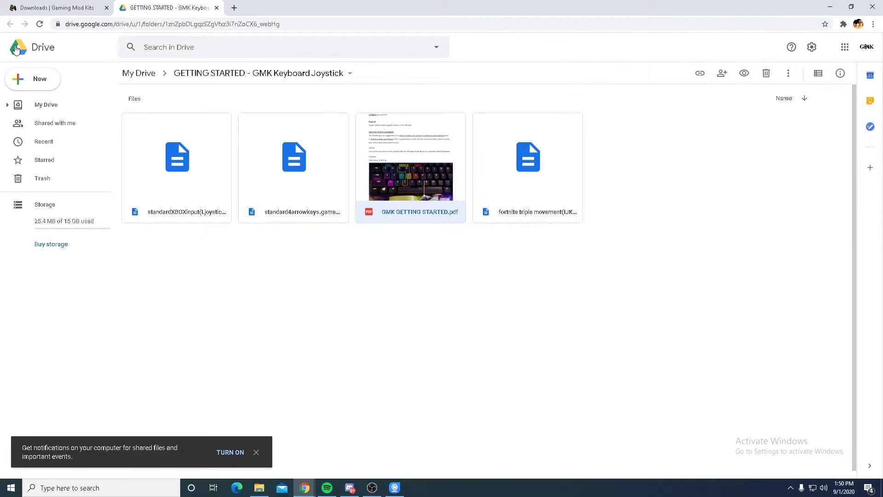
pyautogui.rightClick(196, 186)
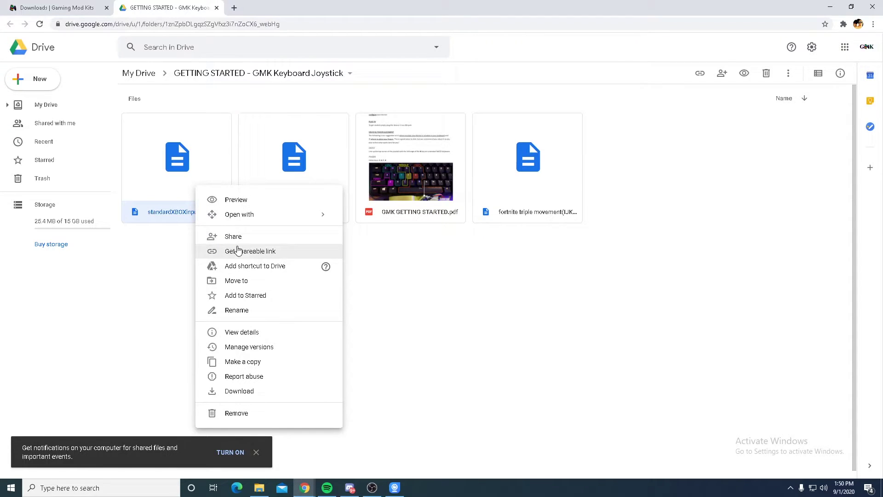
pyautogui.click(248, 392)
pyautogui.rightClick(306, 196)
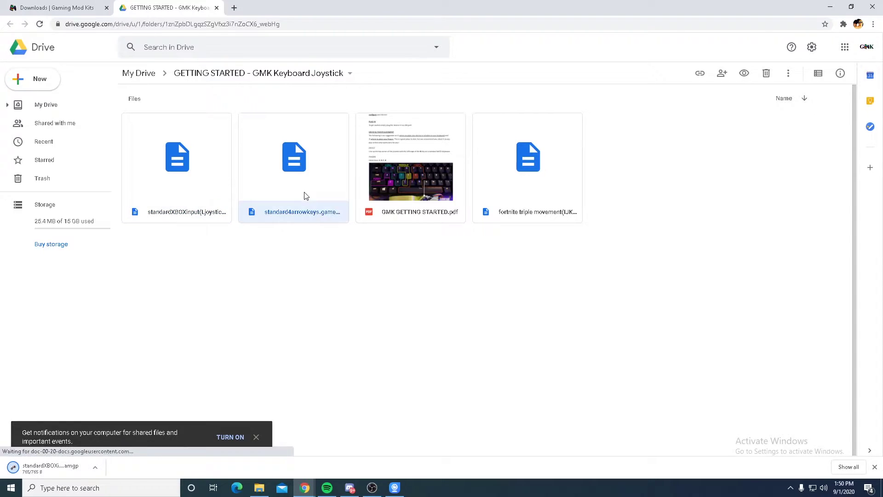
pyautogui.click(330, 397)
pyautogui.rightClick(528, 172)
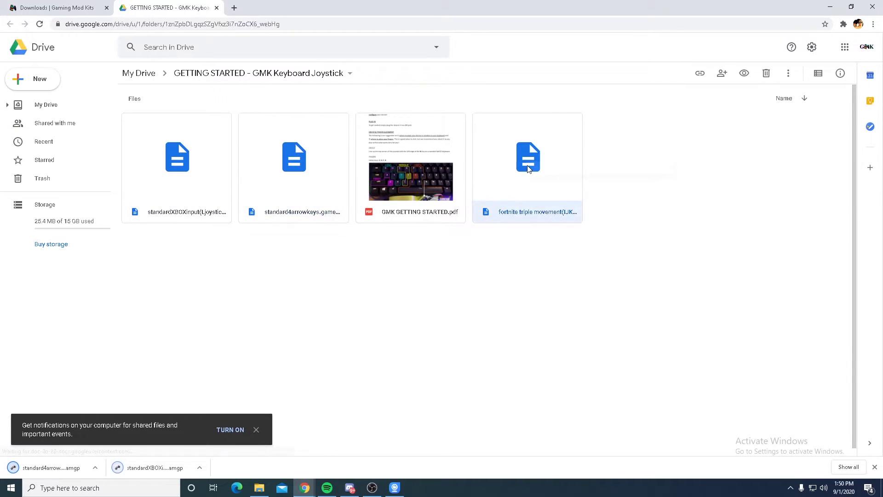
pyautogui.click(562, 369)
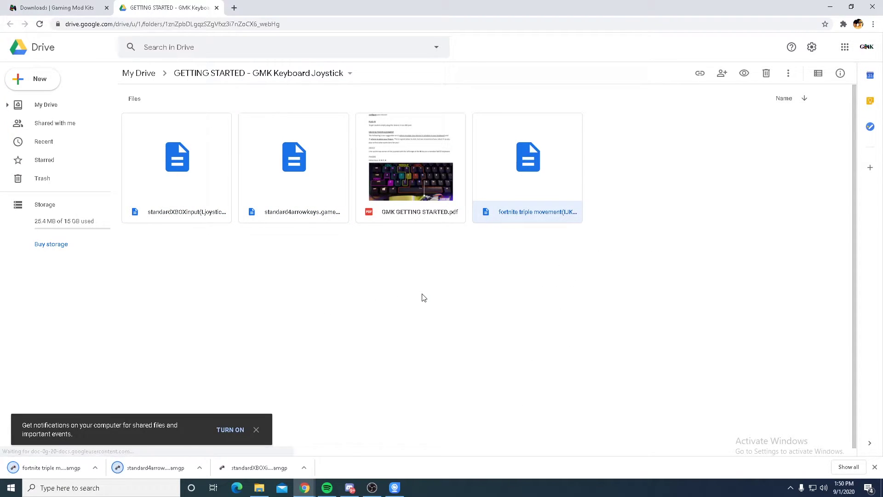
# Step: Reopen the GMK GETTING STARTED guide and scroll down to its Antimicro download link
pyautogui.doubleClick(412, 194)
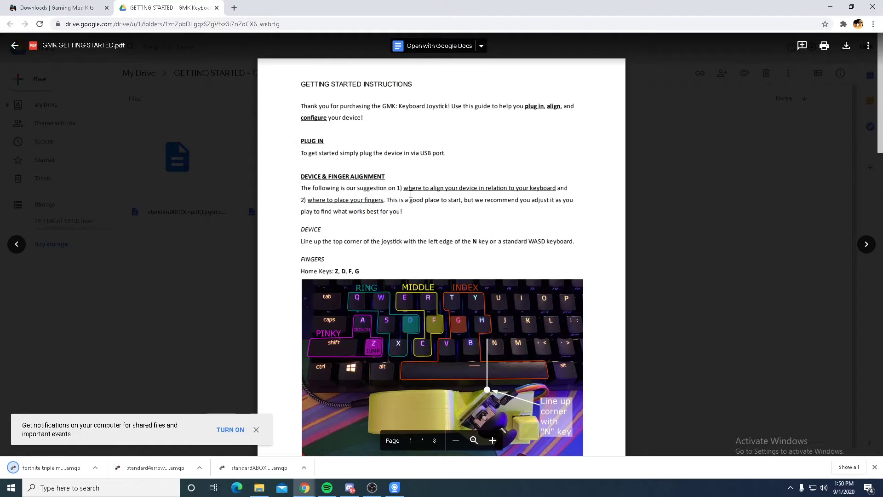
pyautogui.scroll(-10, 413, 193)
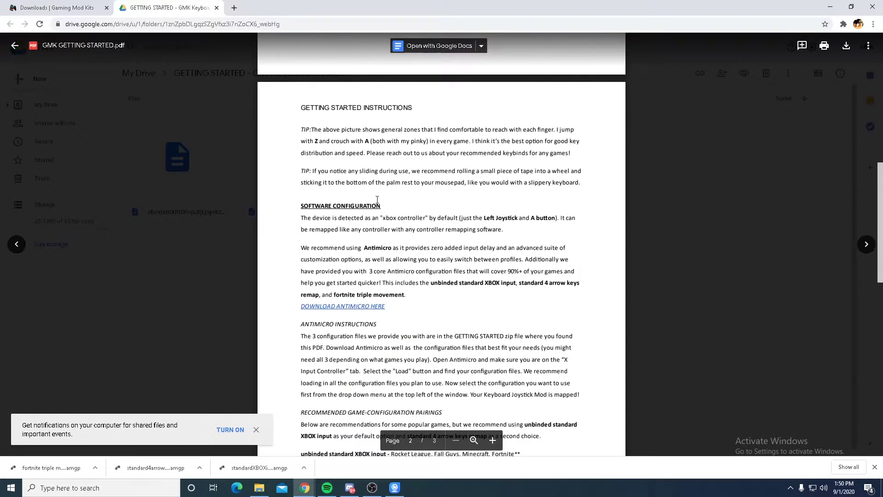
pyautogui.scroll(-1, 342, 313)
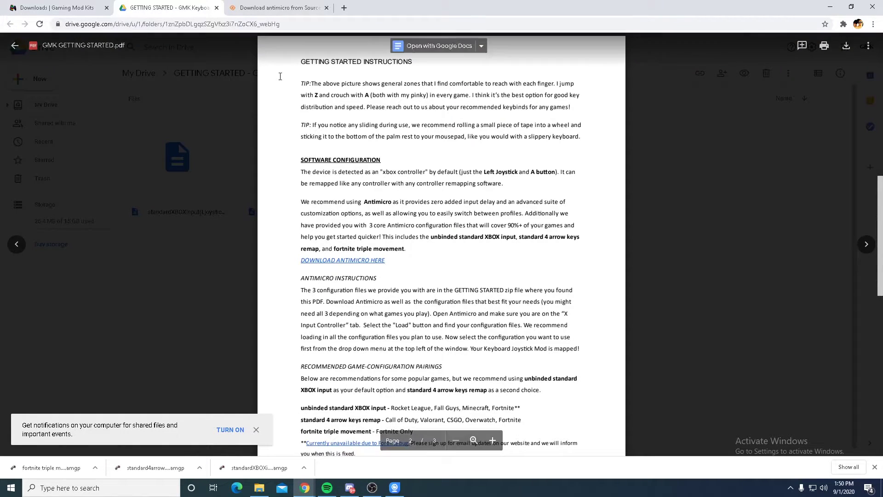
# Step: Run the antimicro-2.23-win32.msi installer downloaded from the SourceForge page
pyautogui.click(272, 8)
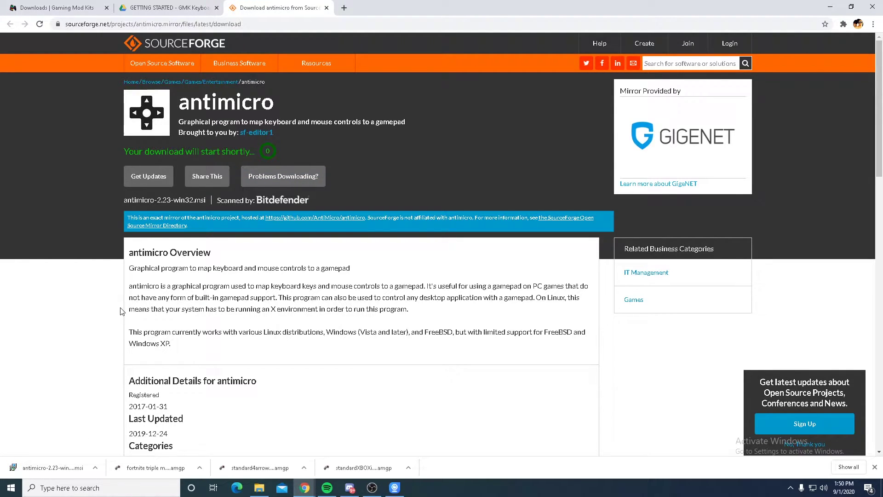
pyautogui.click(62, 470)
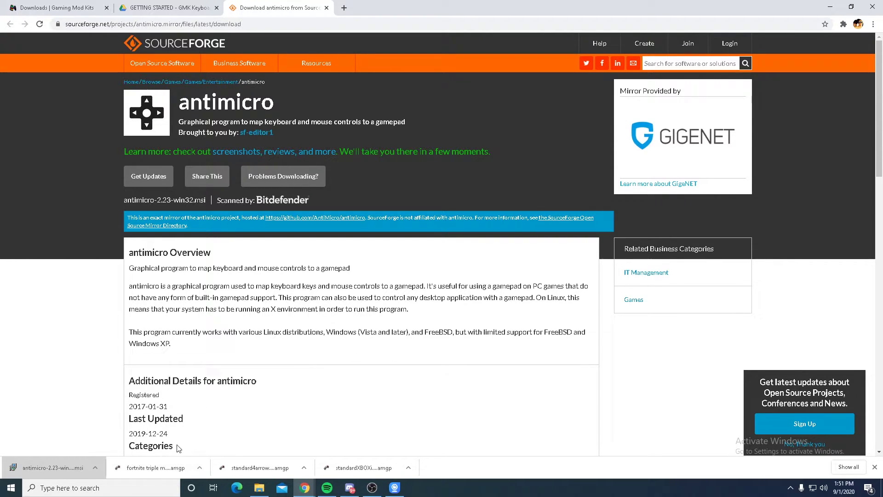
# Step: Search 'an' in the Windows taskbar search and launch AntiMicro from the results
pyautogui.click(121, 486)
pyautogui.write('an')
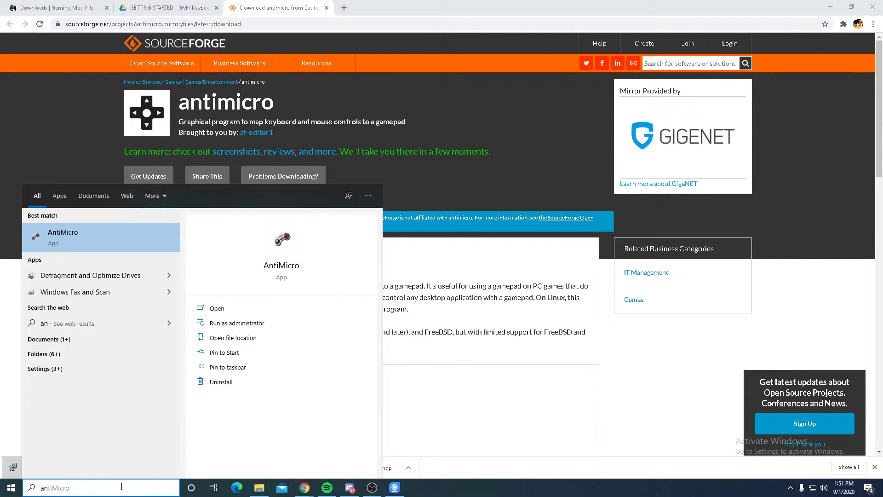
pyautogui.click(68, 237)
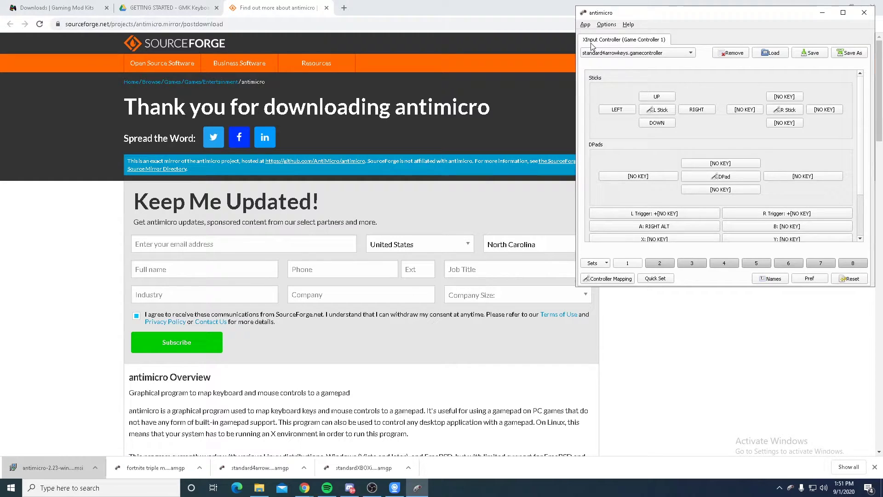
# Step: Check the profile list and remove the currently loaded standard4arrowkeys profile
pyautogui.click(659, 52)
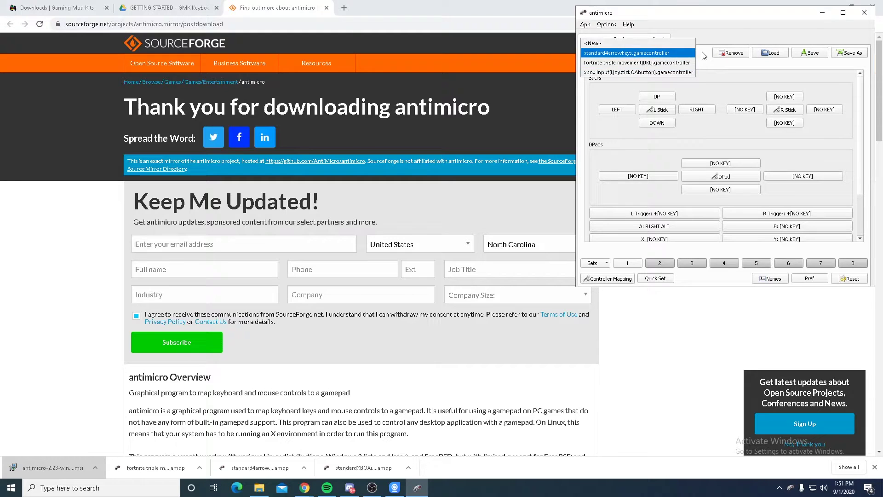
pyautogui.click(691, 56)
pyautogui.click(736, 55)
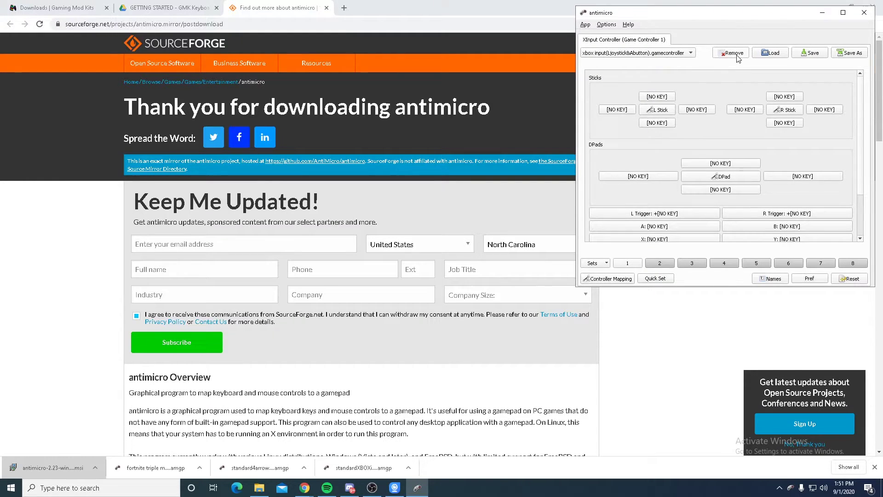
pyautogui.click(735, 54)
# Step: Load the fortnite triple movement, standard4arrowkeys and standardXBOXinput profiles from Downloads
pyautogui.click(775, 54)
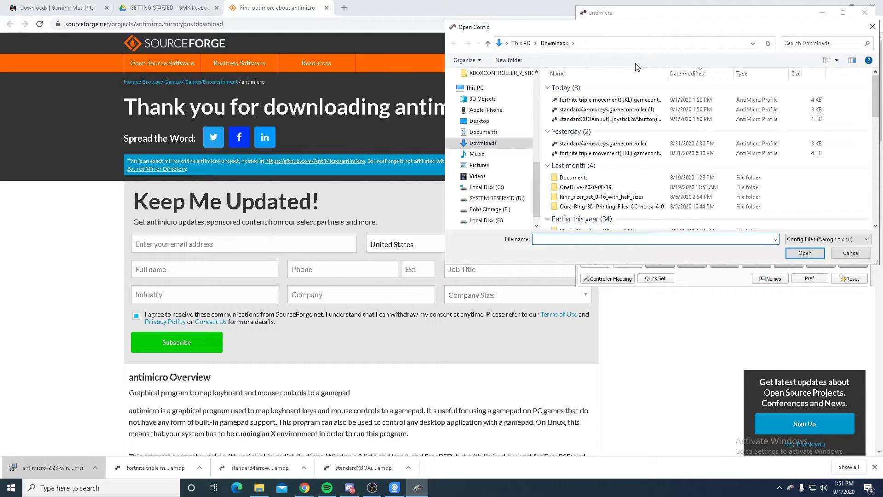
pyautogui.click(601, 100)
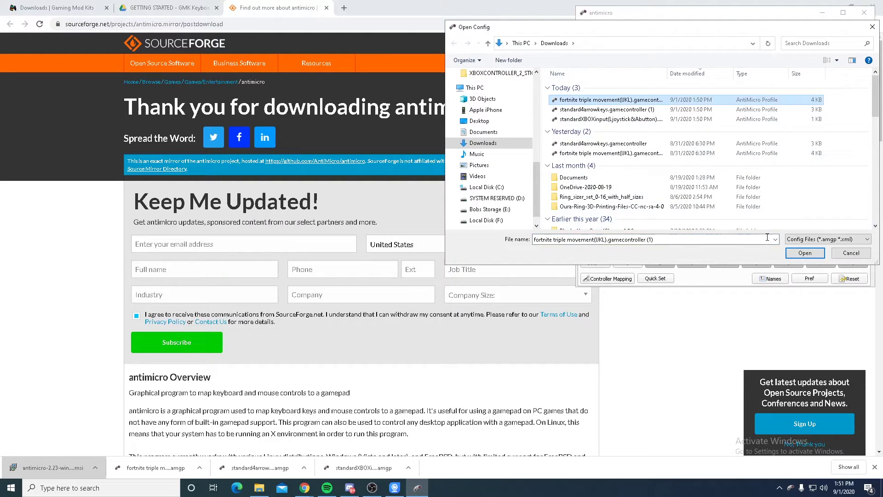
pyautogui.click(804, 253)
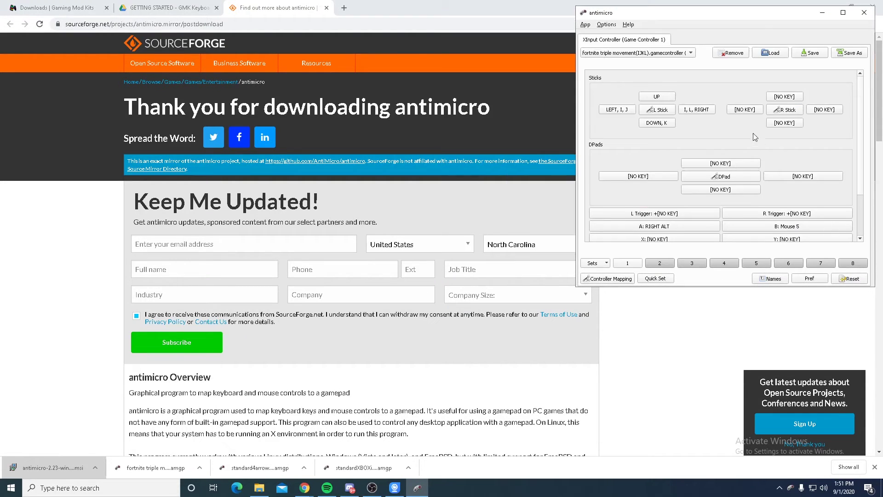
pyautogui.click(774, 54)
pyautogui.click(590, 111)
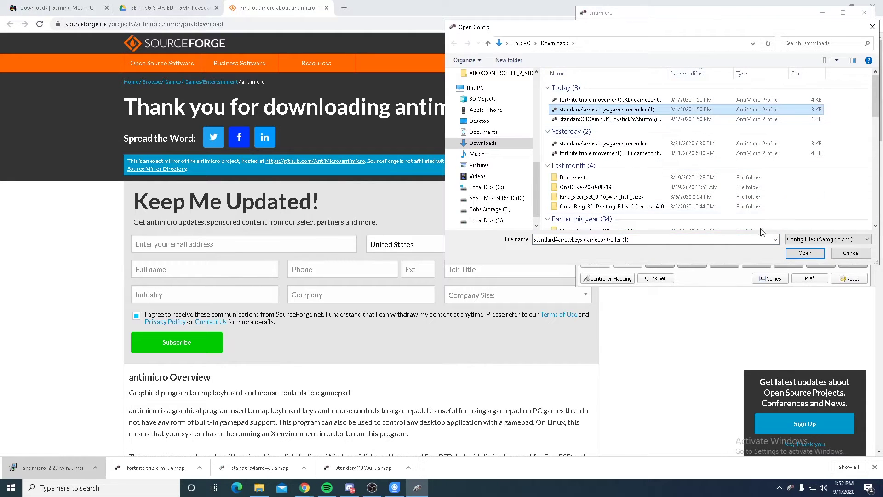
pyautogui.click(804, 253)
pyautogui.click(760, 54)
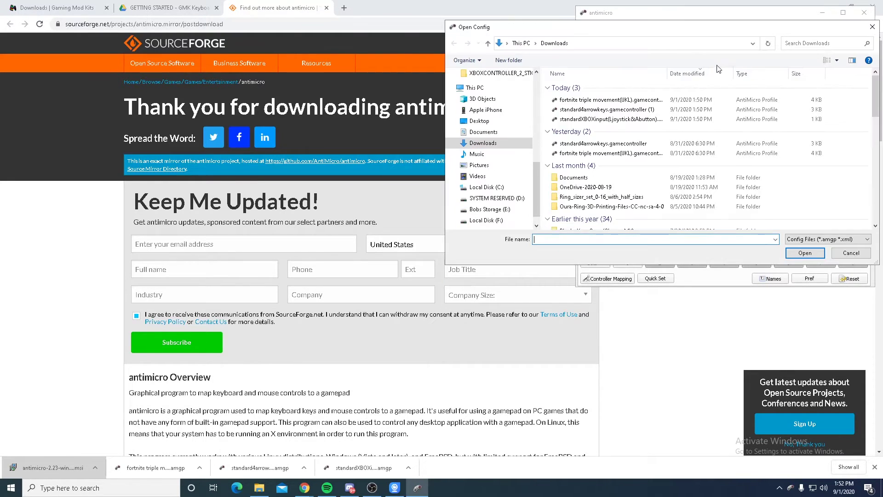
pyautogui.click(603, 118)
# Step: Finish loading standardXBOXinput, then try the standard4arrowkeys and fortnite triple movement profiles
pyautogui.click(805, 253)
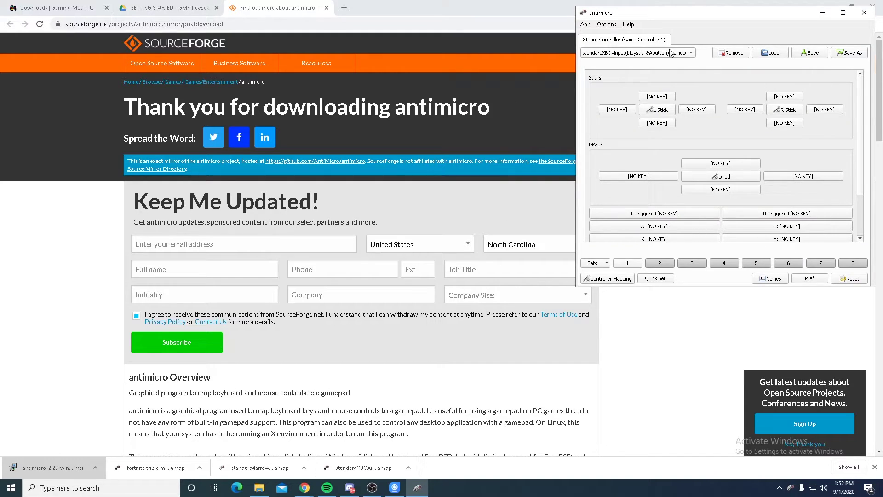
pyautogui.click(691, 53)
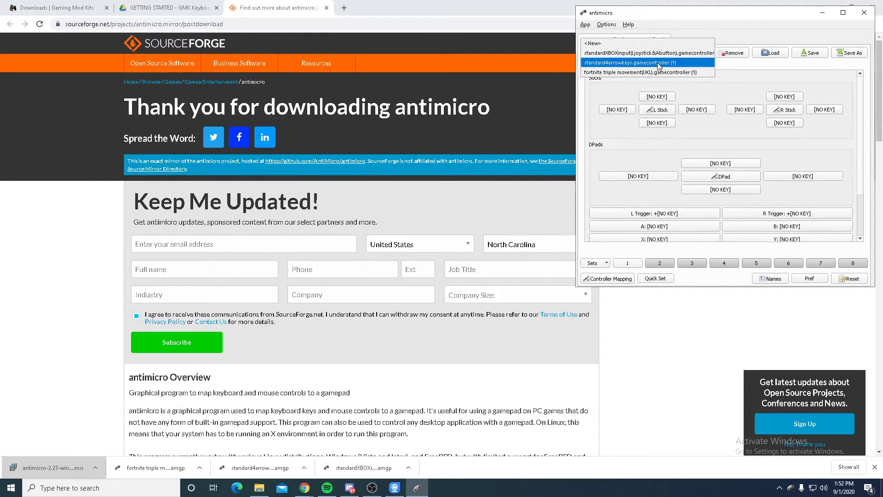
pyautogui.click(658, 62)
pyautogui.click(674, 55)
pyautogui.click(658, 65)
# Step: Return to the standardXBOXinput profile and open its left stick settings
pyautogui.click(691, 54)
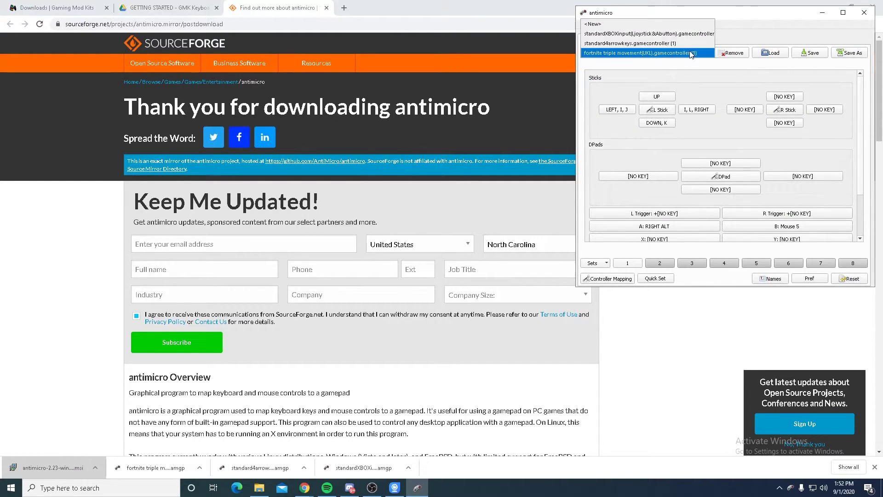
pyautogui.click(667, 34)
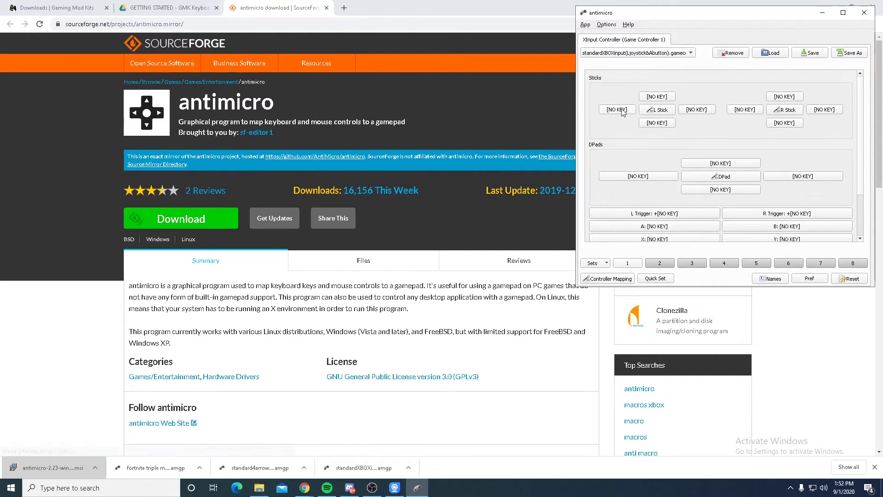
pyautogui.click(658, 110)
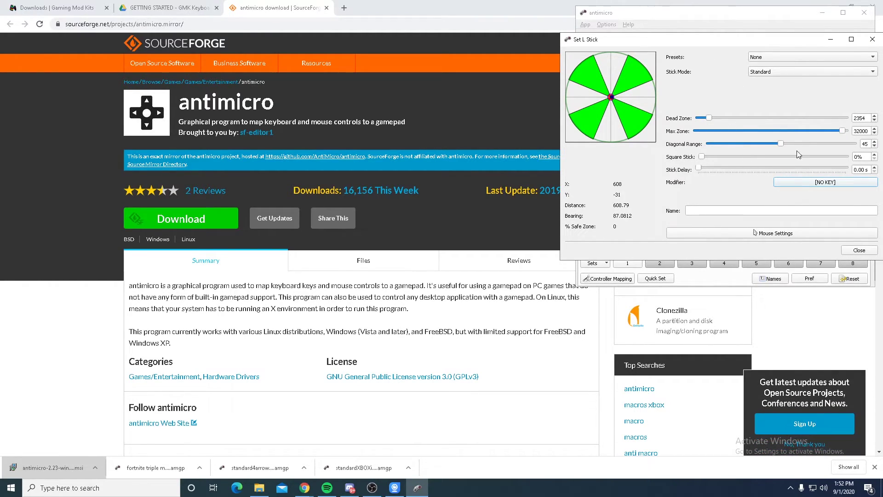
# Step: Close the Set L Stick dialog to return to the main mapping window
pyautogui.click(858, 251)
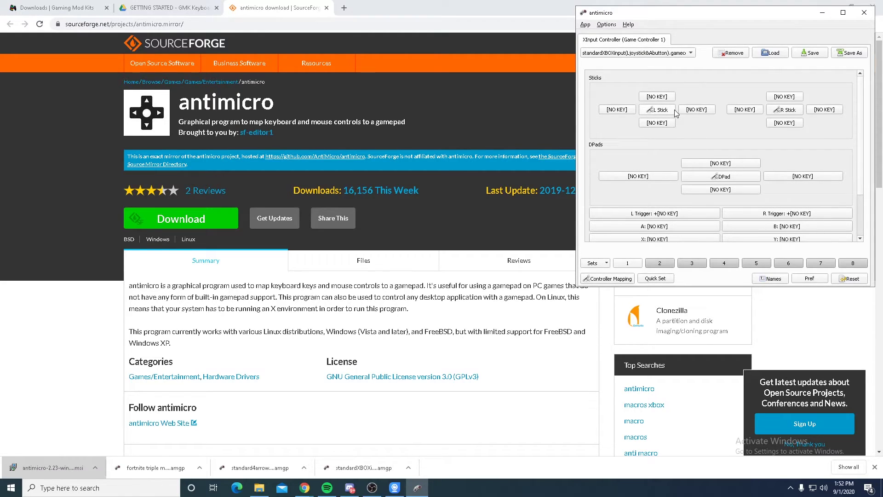
# Step: Switch to the standard4arrowkeys profile and move the AntiMicro window toward the screen centre
pyautogui.click(653, 52)
pyautogui.click(638, 63)
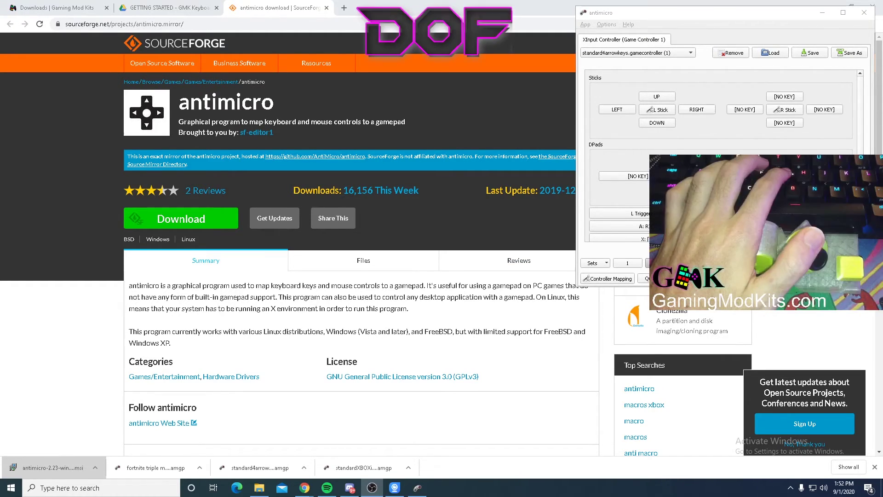
pyautogui.moveTo(391, 59); pyautogui.dragTo(384, 59)
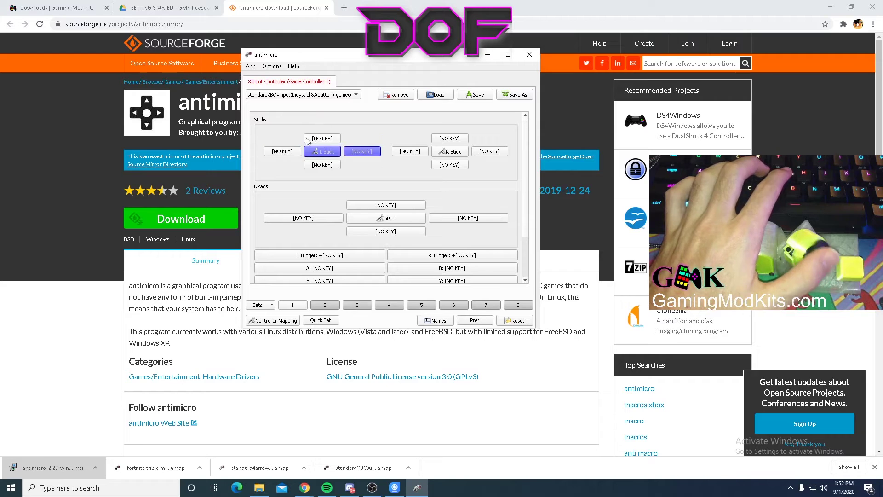
# Step: Select standard4arrowkeys, then fortnite triple movement(IJKL).gamecontroller from the profile dropdown
pyautogui.click(311, 96)
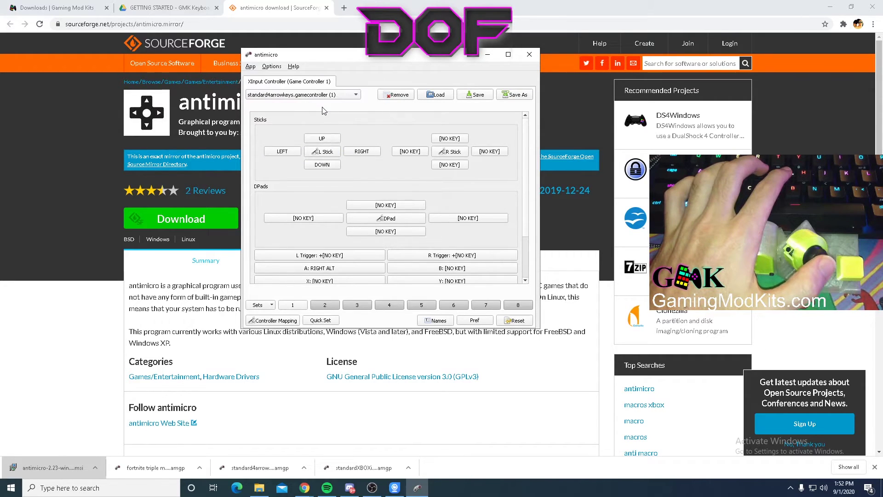
pyautogui.click(324, 94)
pyautogui.click(355, 100)
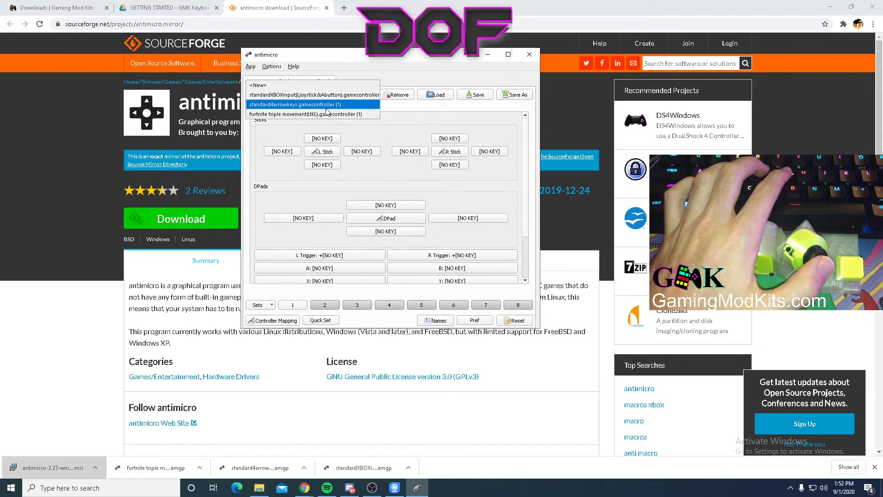
pyautogui.click(328, 108)
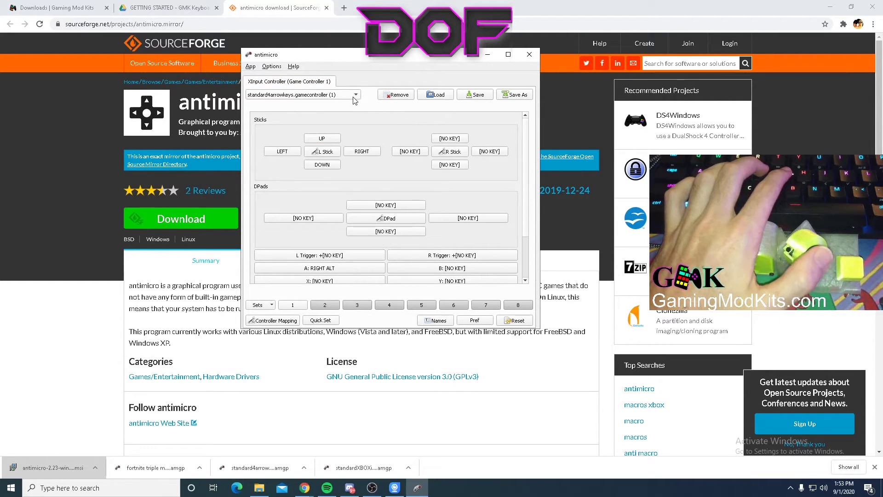
pyautogui.click(341, 94)
pyautogui.click(327, 105)
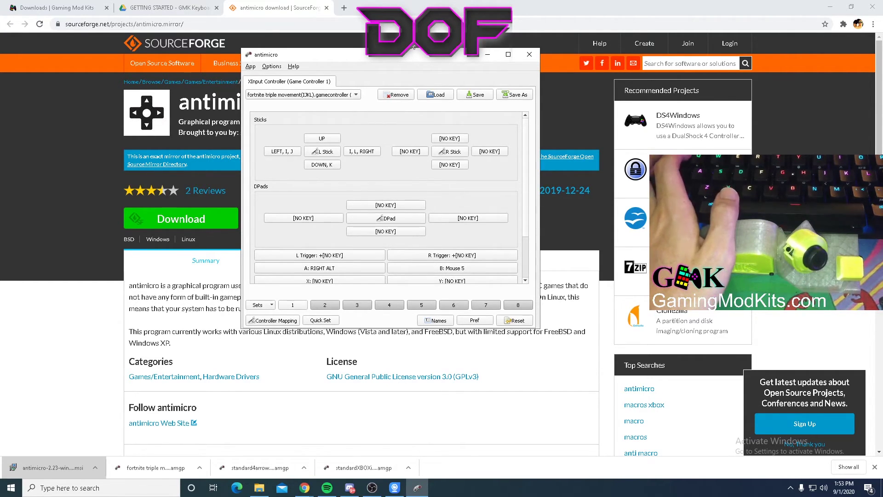
# Step: Move the window right and cycle from fortnite triple movement to standard4arrowkeys and standardXBOXinput
pyautogui.moveTo(413, 46); pyautogui.dragTo(644, 56)
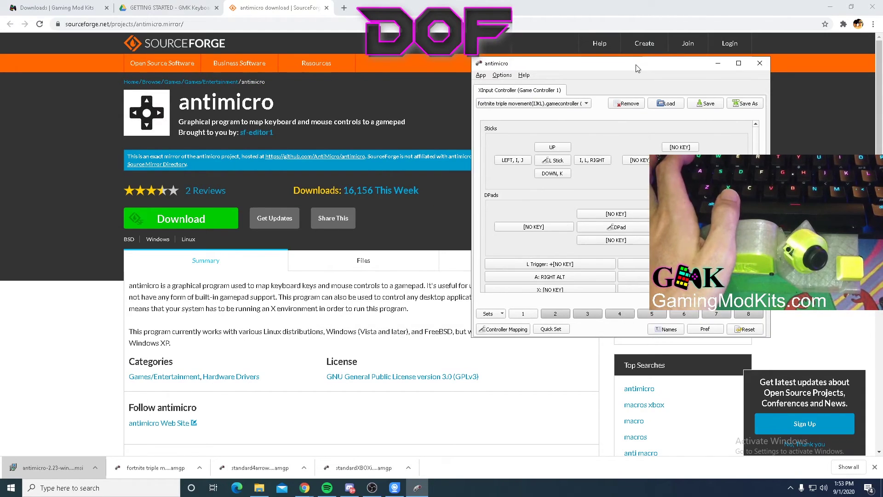
pyautogui.click(589, 105)
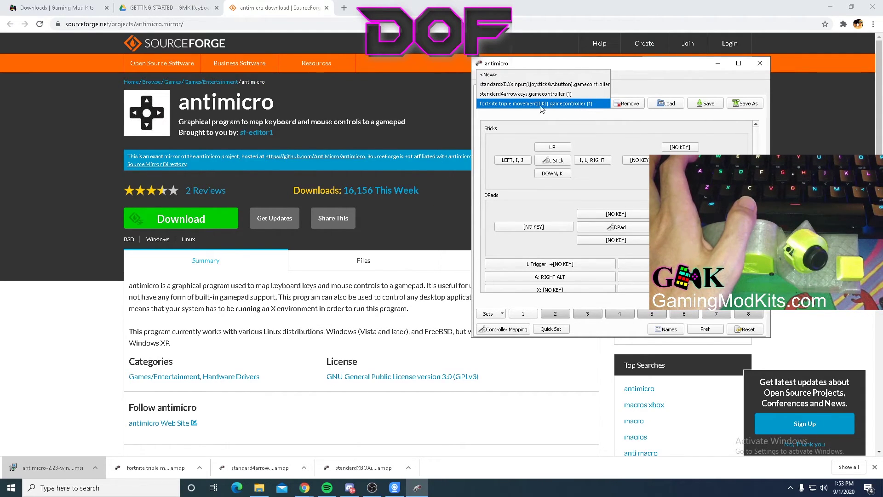
pyautogui.click(506, 105)
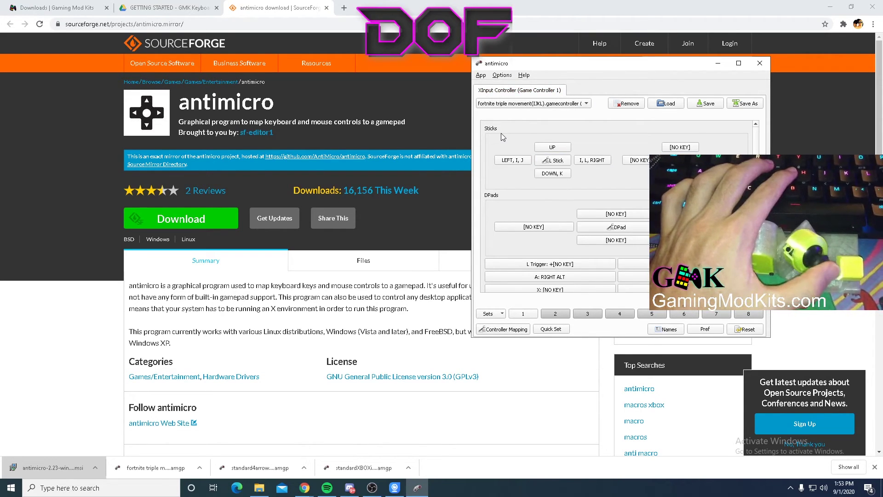
pyautogui.click(588, 105)
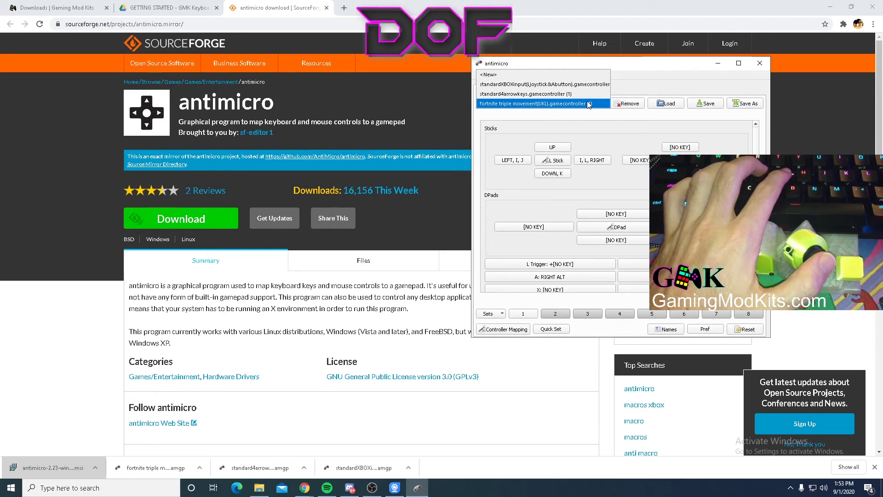
pyautogui.click(525, 95)
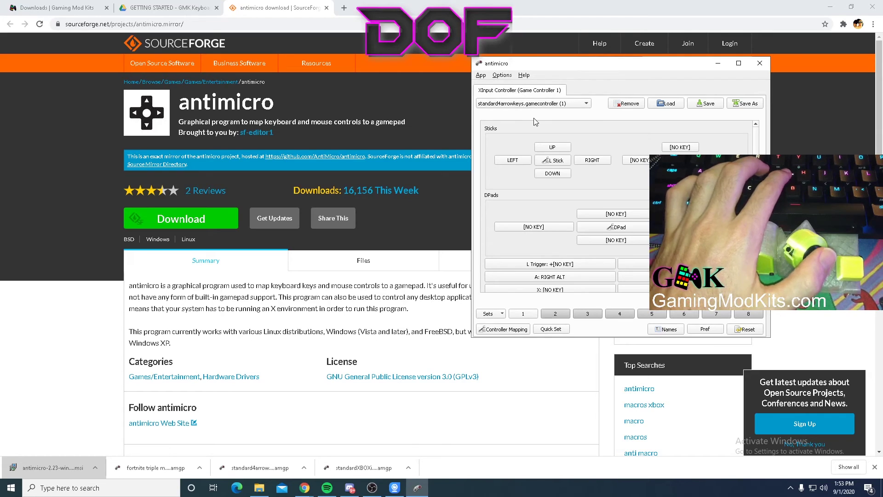
pyautogui.press('Down')
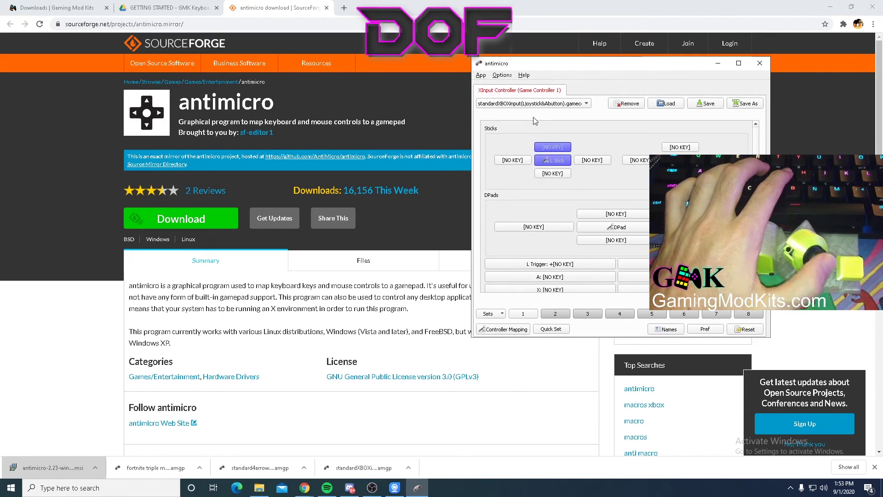
# Step: Select standard4arrowkeys again, minimize AntiMicro, and bring up the GMK getting-started document
pyautogui.click(548, 104)
pyautogui.click(529, 96)
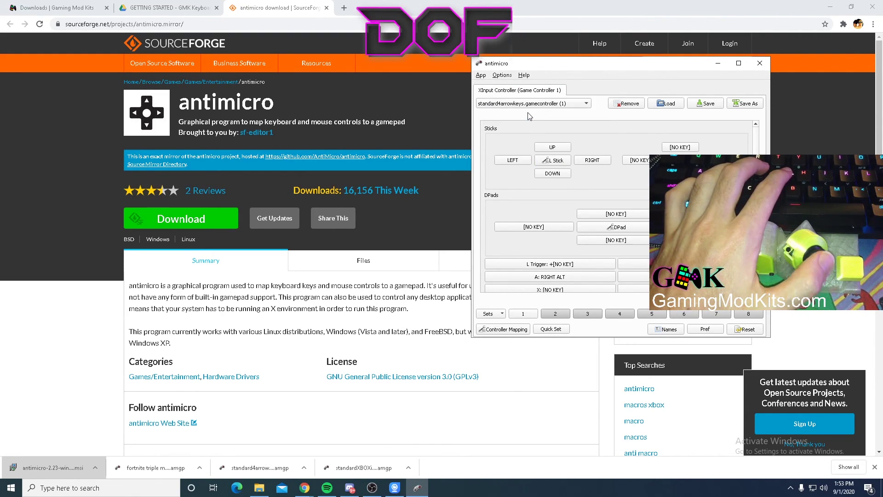
pyautogui.click(718, 64)
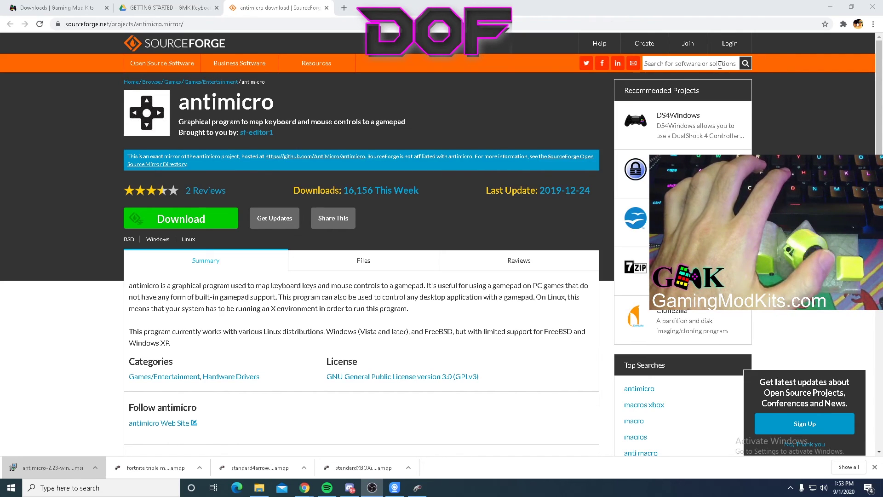
pyautogui.hotkey('ctrl', 'shift', 'Tab')
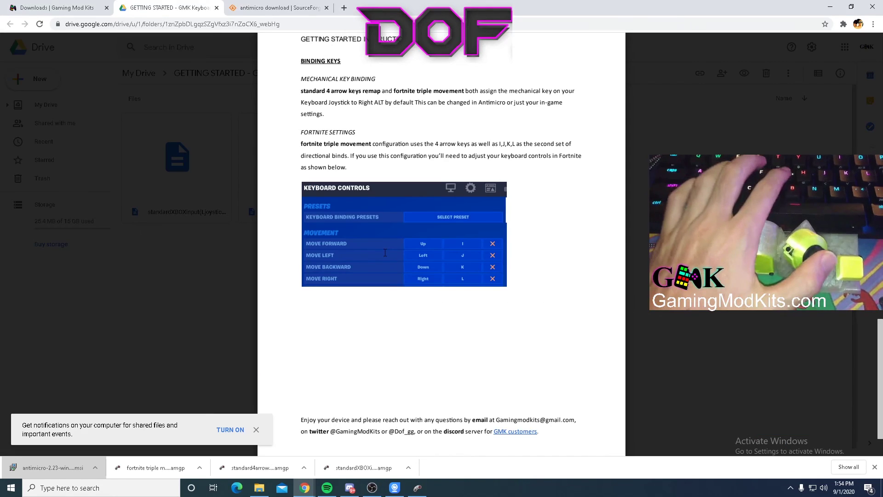